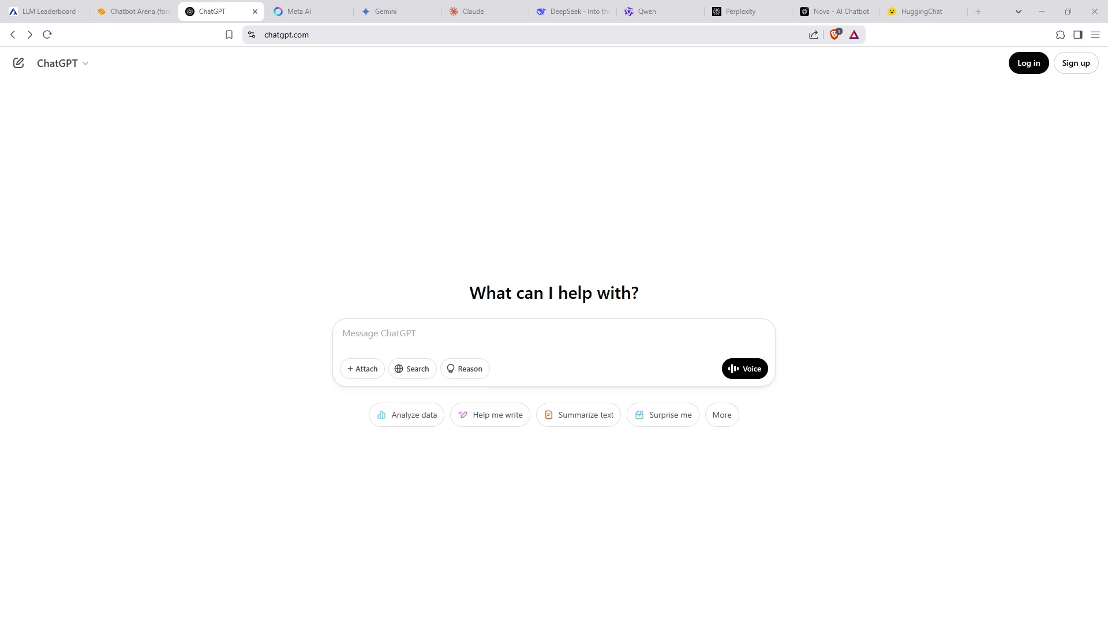
- Tour the Meta AI, Gemini model list, Claude, DeepSeek, Qwen and HuggingChat tabs
key(ctrl+Tab)
key(ctrl+Tab)
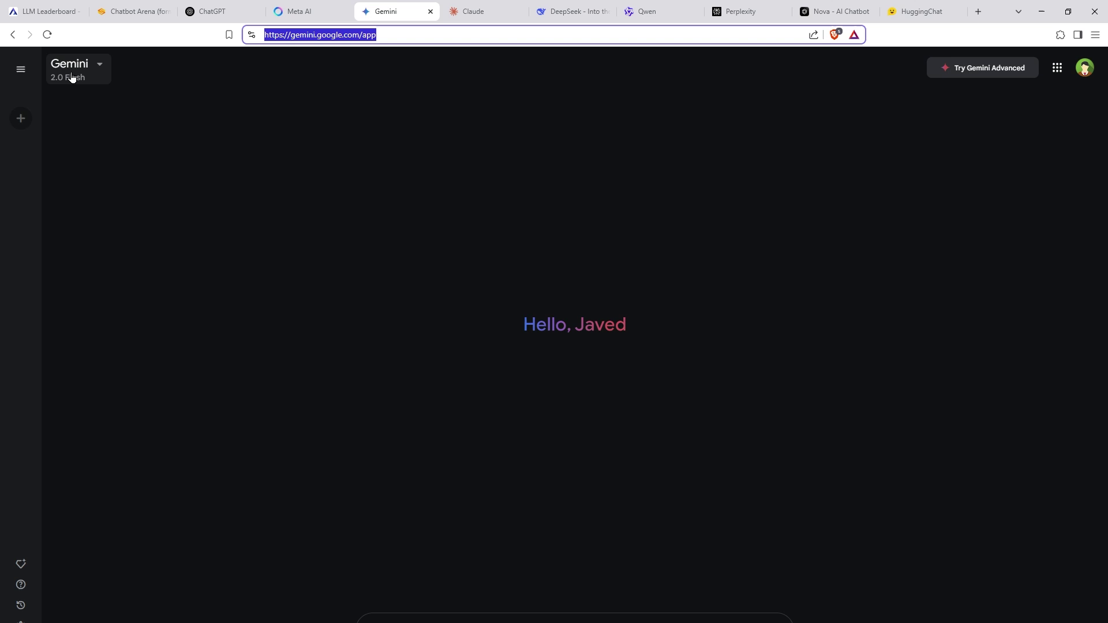
click(77, 69)
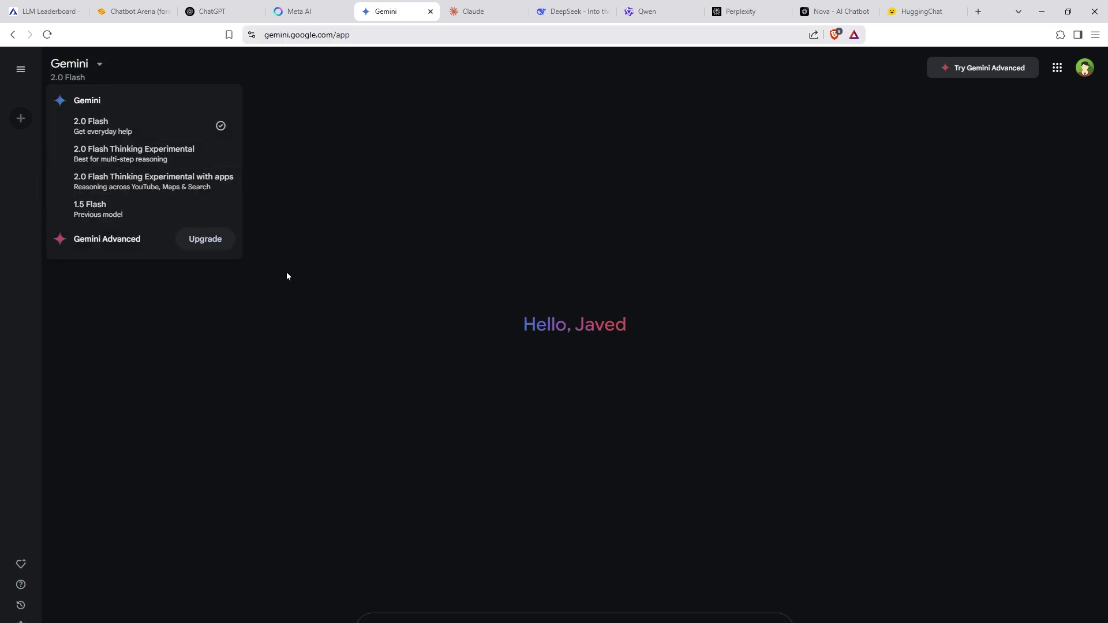
key(ctrl+Tab)
key(ctrl+Tab)
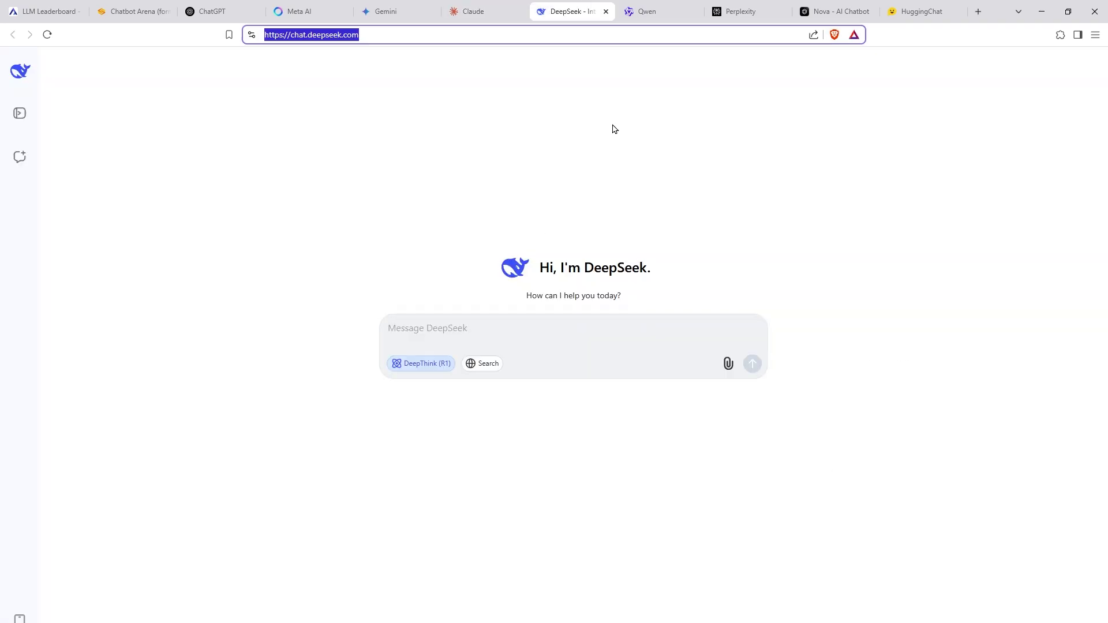
key(ctrl+Tab)
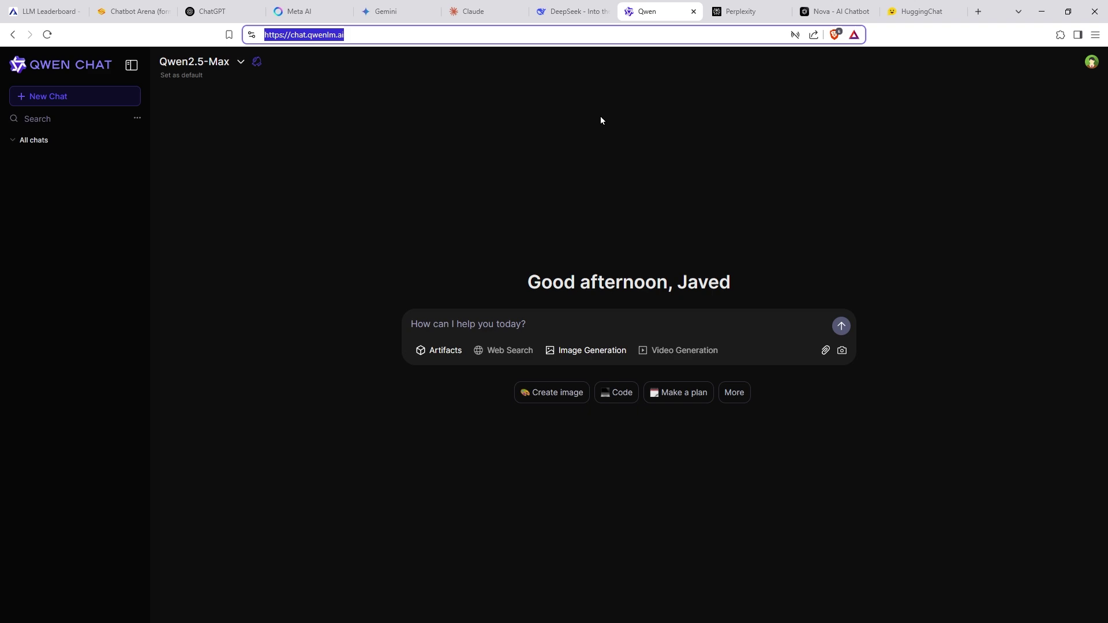
key(ctrl+Tab)
key(ctrl+Tab)
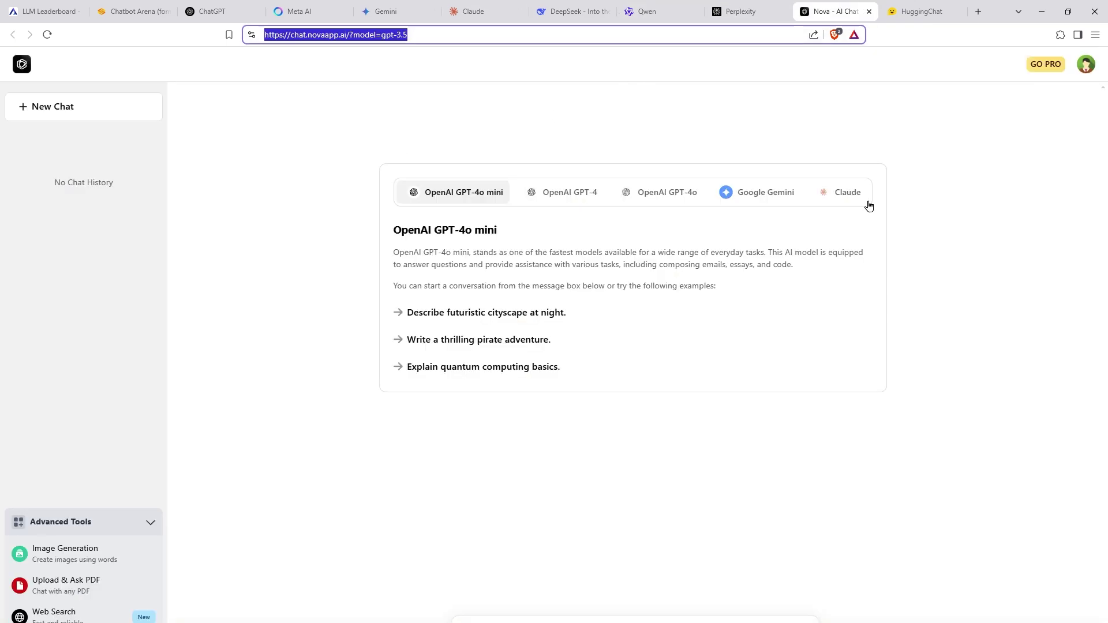
click(917, 12)
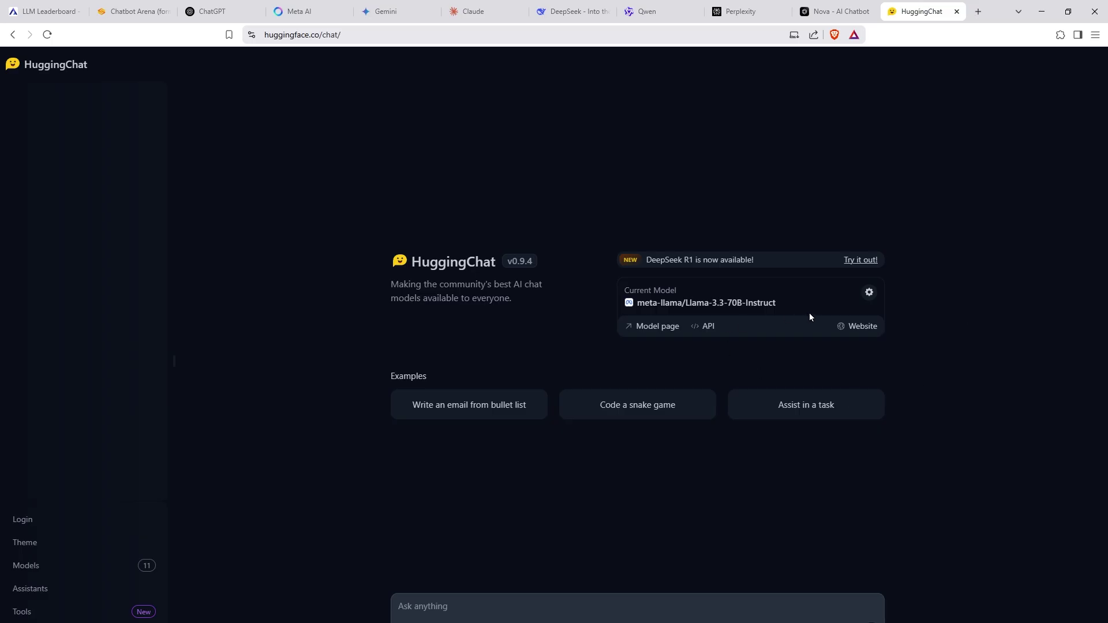
- Peek at Grok's prompt field in Opera, then return to HuggingChat
key(alt+Tab)
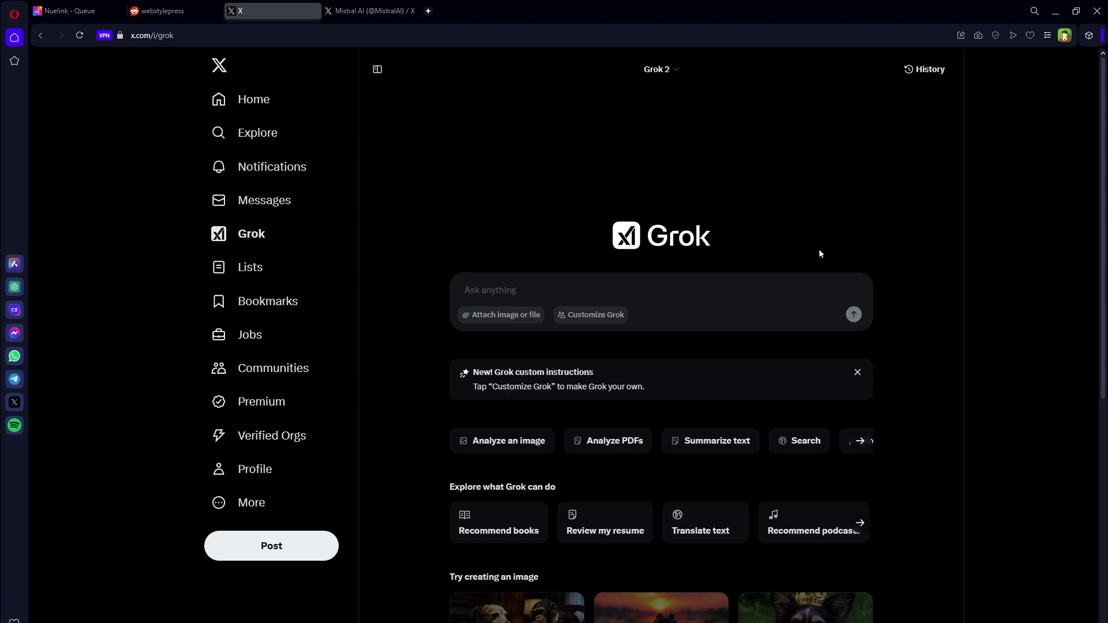
click(640, 292)
key(alt+Tab)
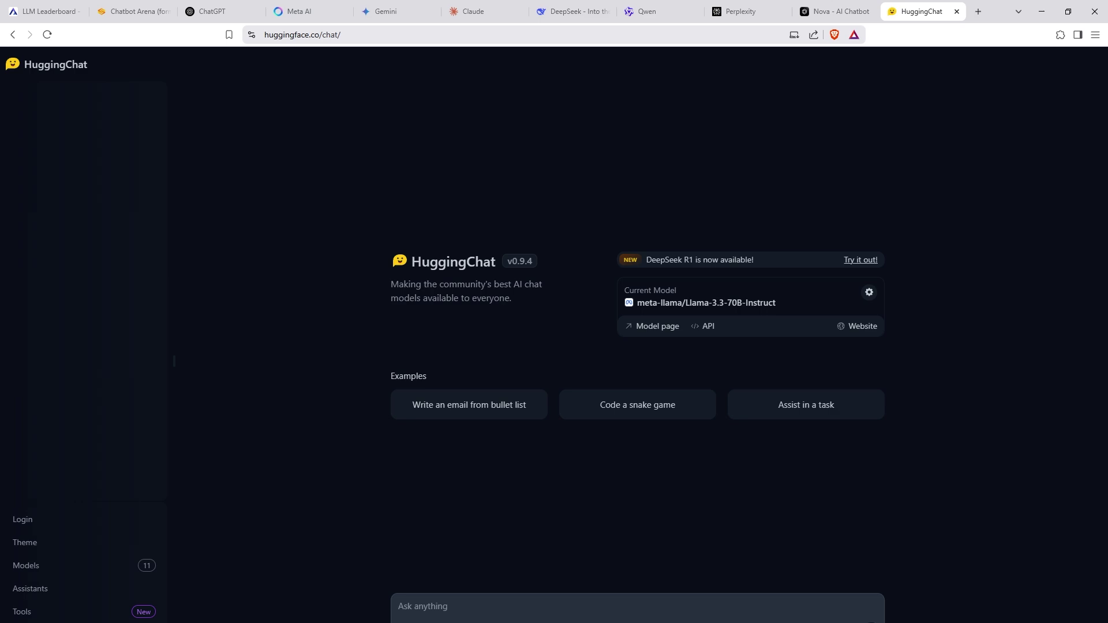
- Check the LLM Leaderboard and Chatbot Arena rankings, then switch to the Le Chat window
key(ctrl+Tab)
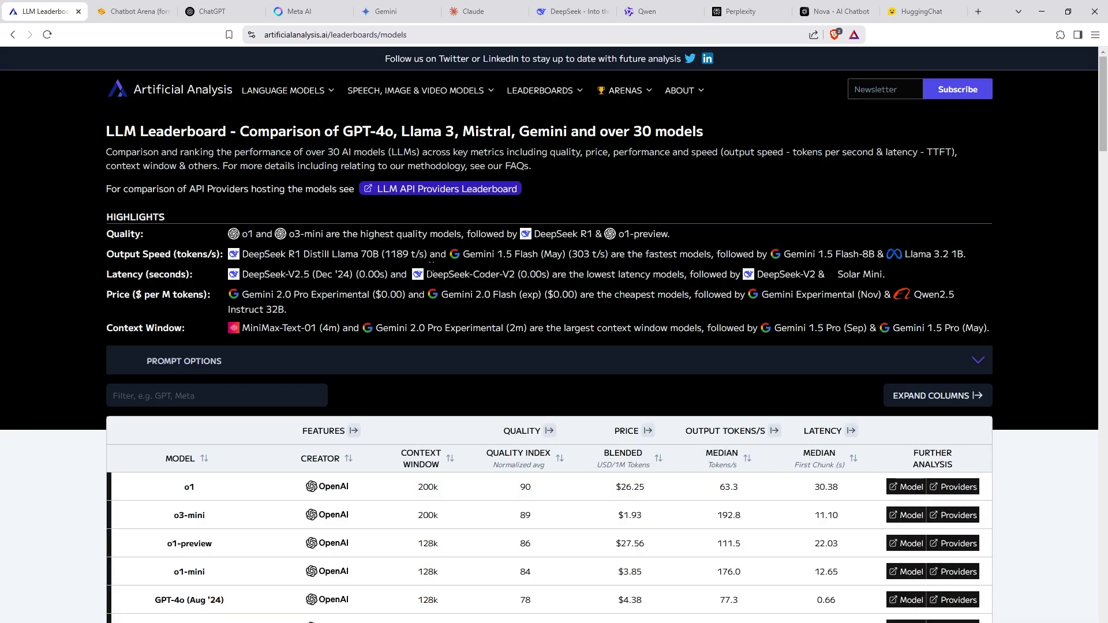
key(ctrl+Tab)
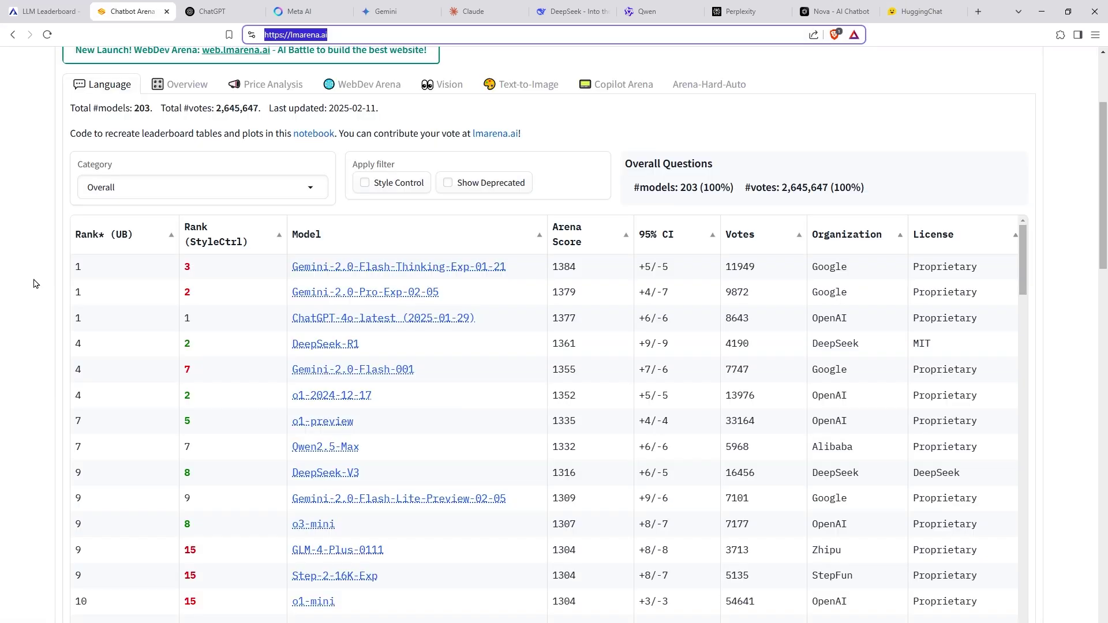
key(alt+Tab)
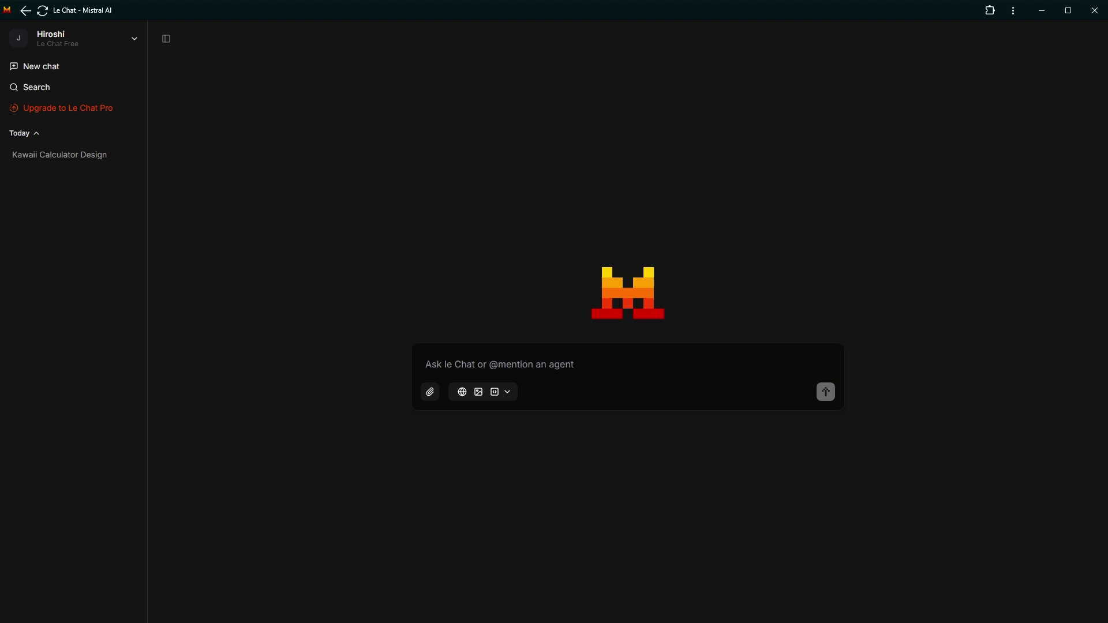
- Open the Kawaii Calculator Design chat's code canvas and its live calculator preview
click(53, 154)
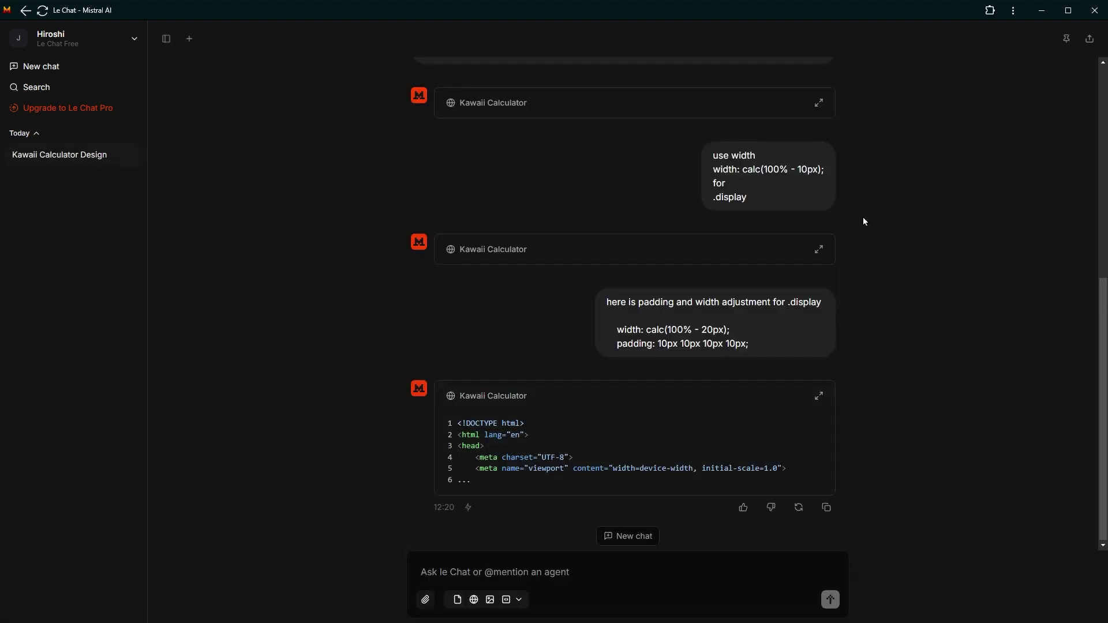
click(819, 104)
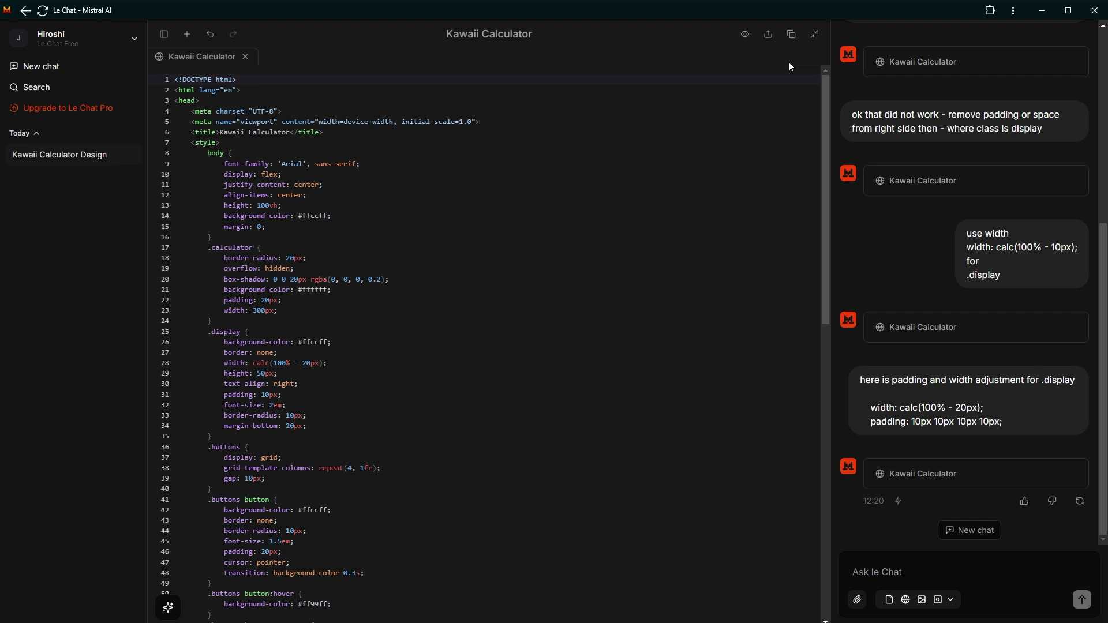
click(745, 34)
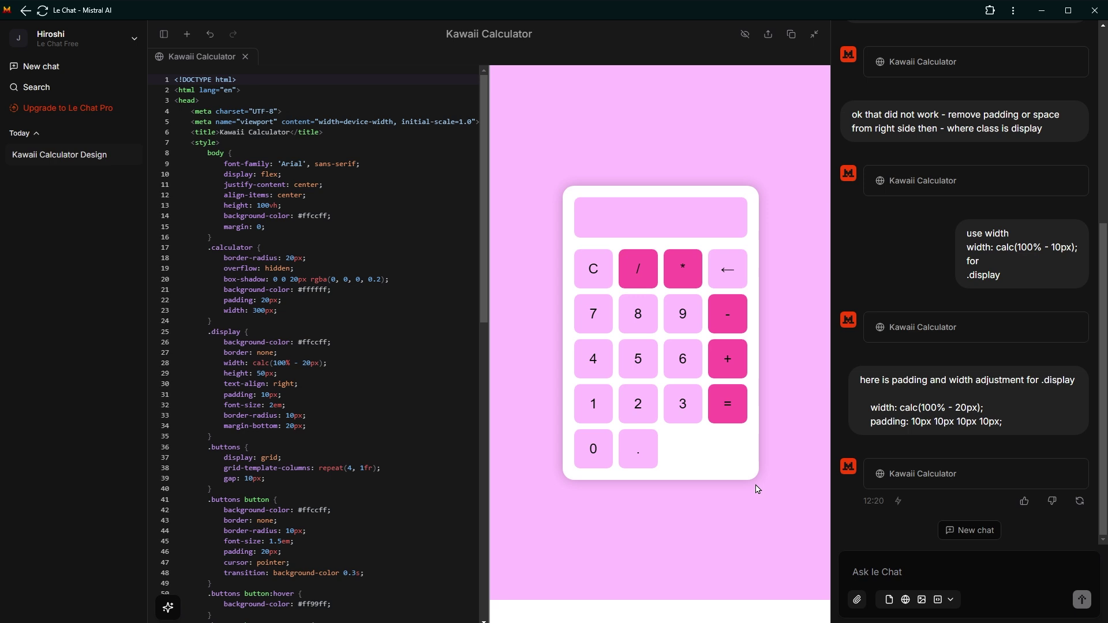
- View two earlier Kawaii Calculator versions, then return to the latest one
click(923, 180)
click(923, 328)
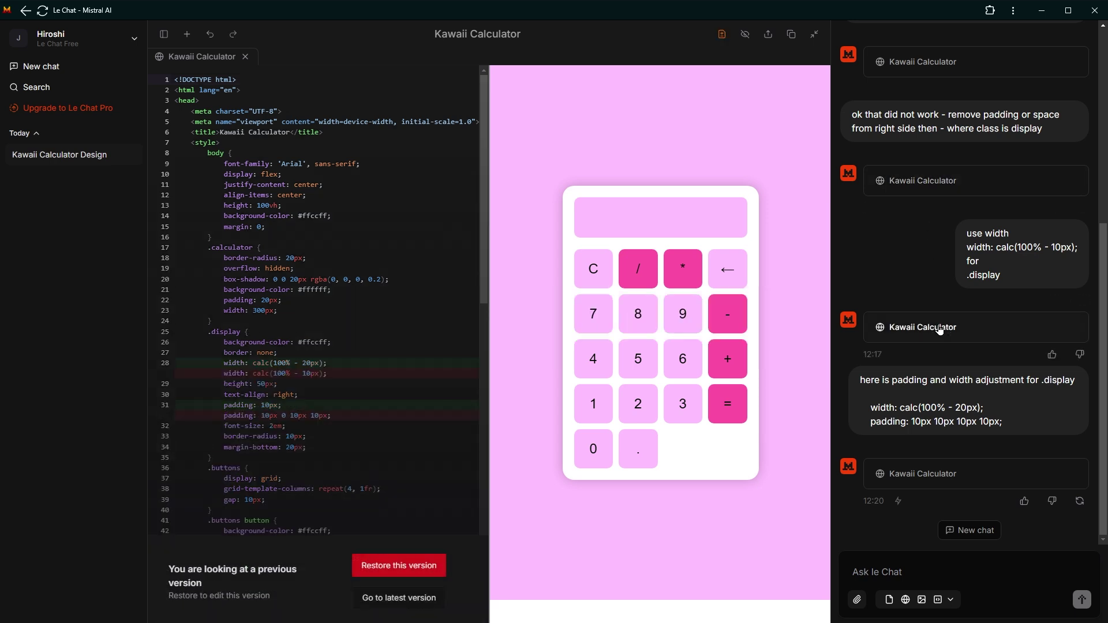
click(923, 474)
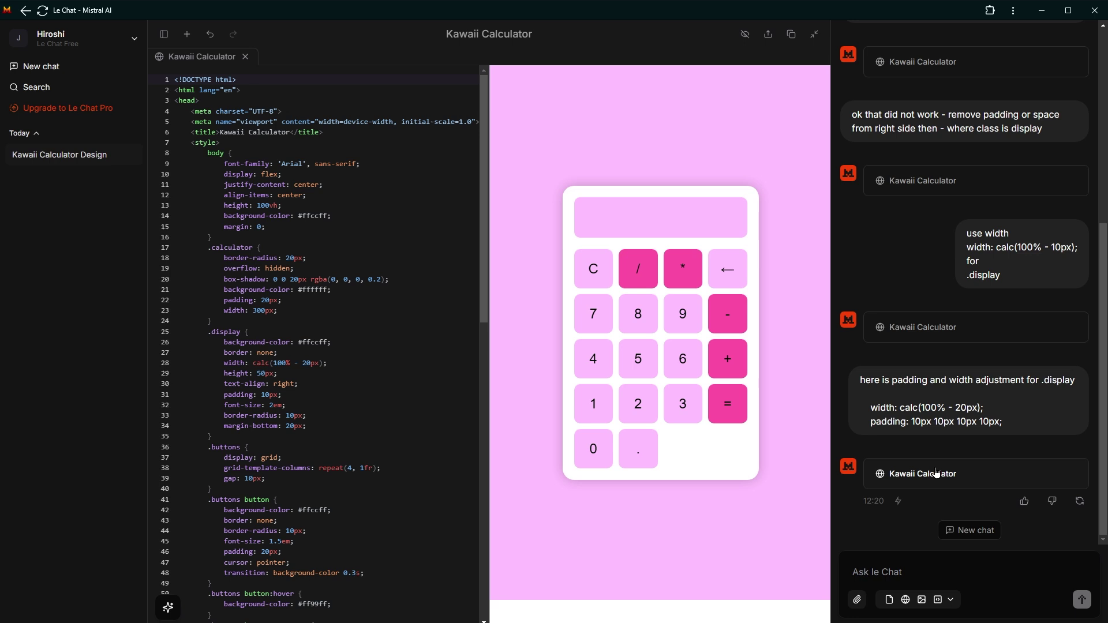
- Compute 30+20 in the calculator preview, getting 50
click(683, 403)
click(593, 449)
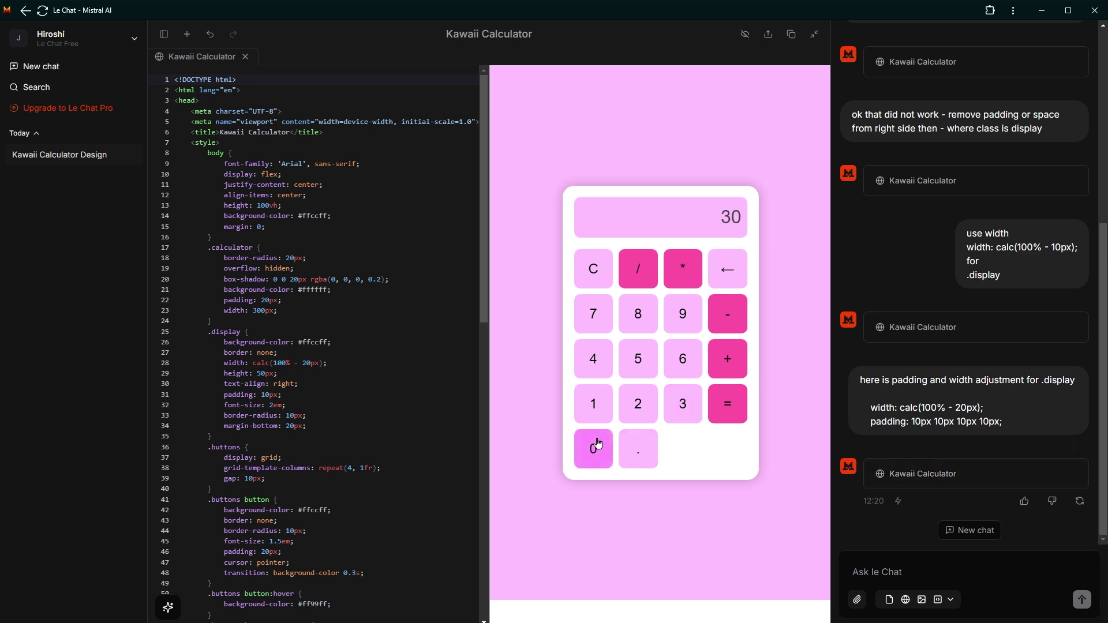
click(727, 358)
click(638, 404)
click(593, 448)
click(723, 418)
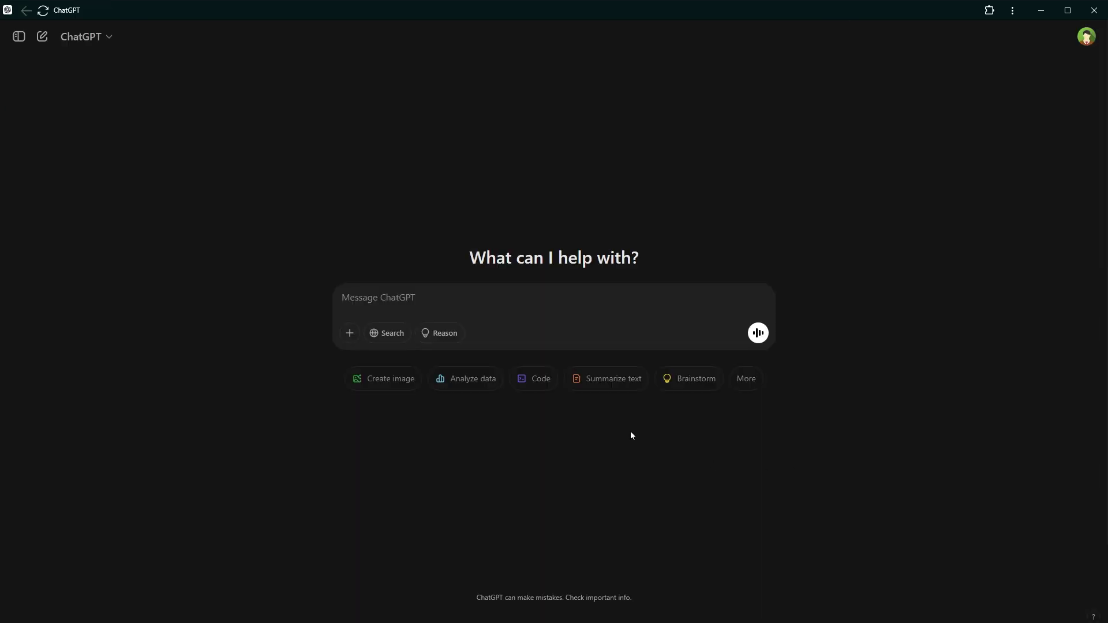
- Check ChatGPT's model list and send the simple HTML/CSS/JavaScript tic-tac-toe request
click(84, 37)
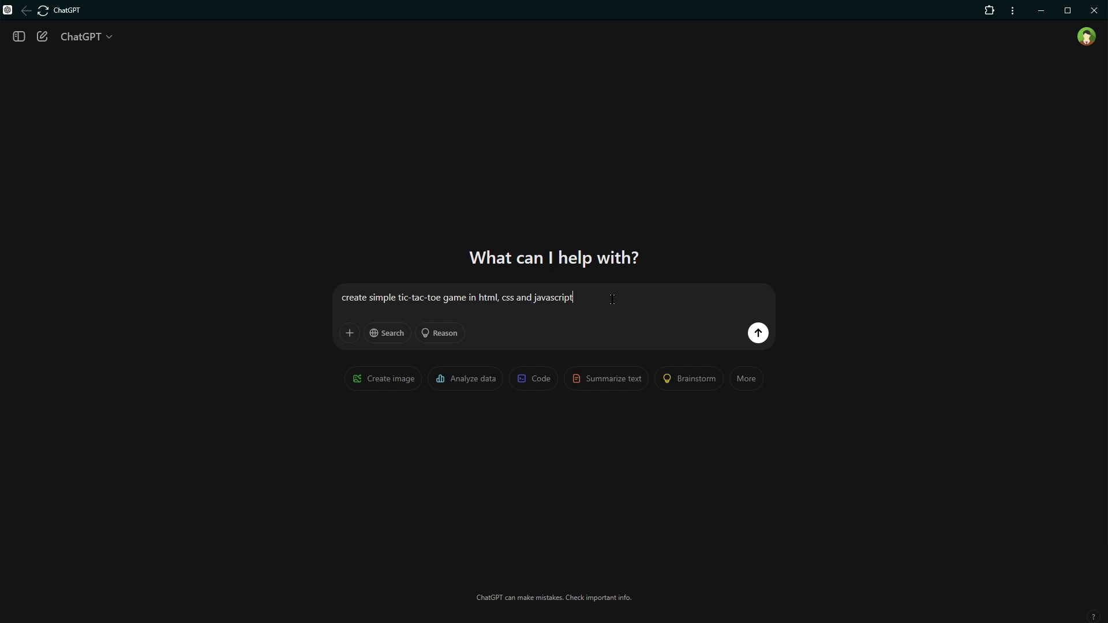
key(Return)
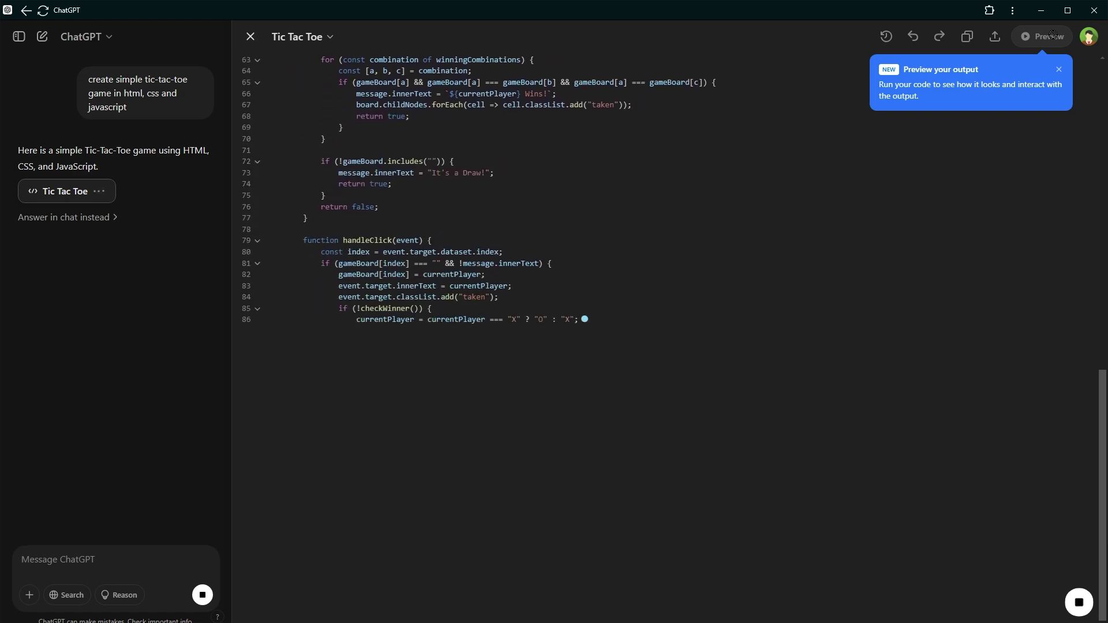
scroll(867, 254, up, 2)
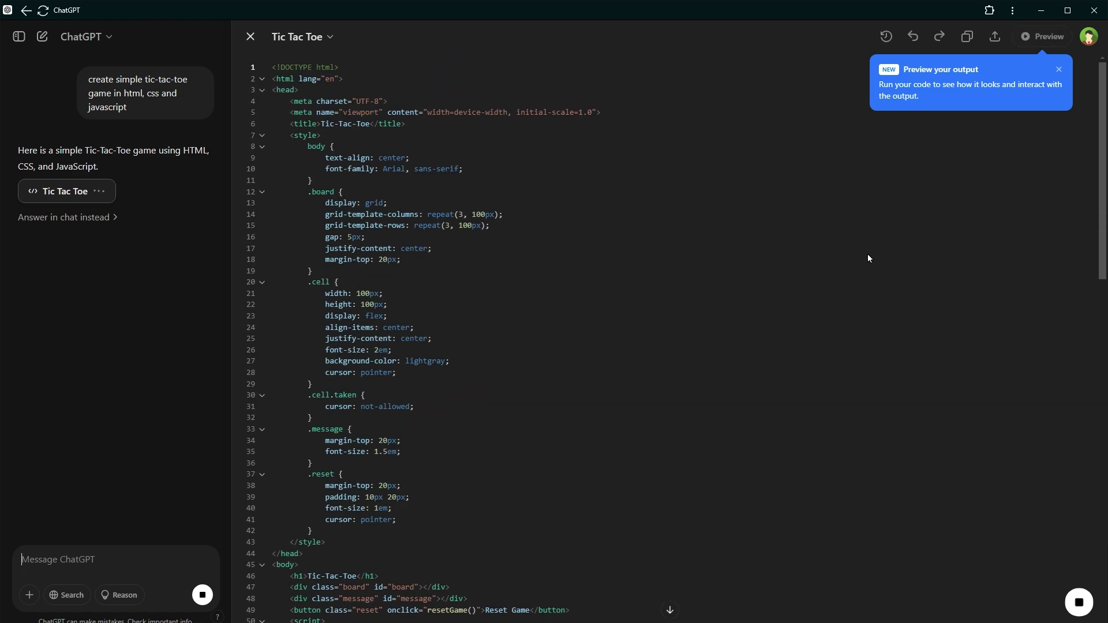
- Preview the game, win as X down the centre column, then reset the board
click(1043, 37)
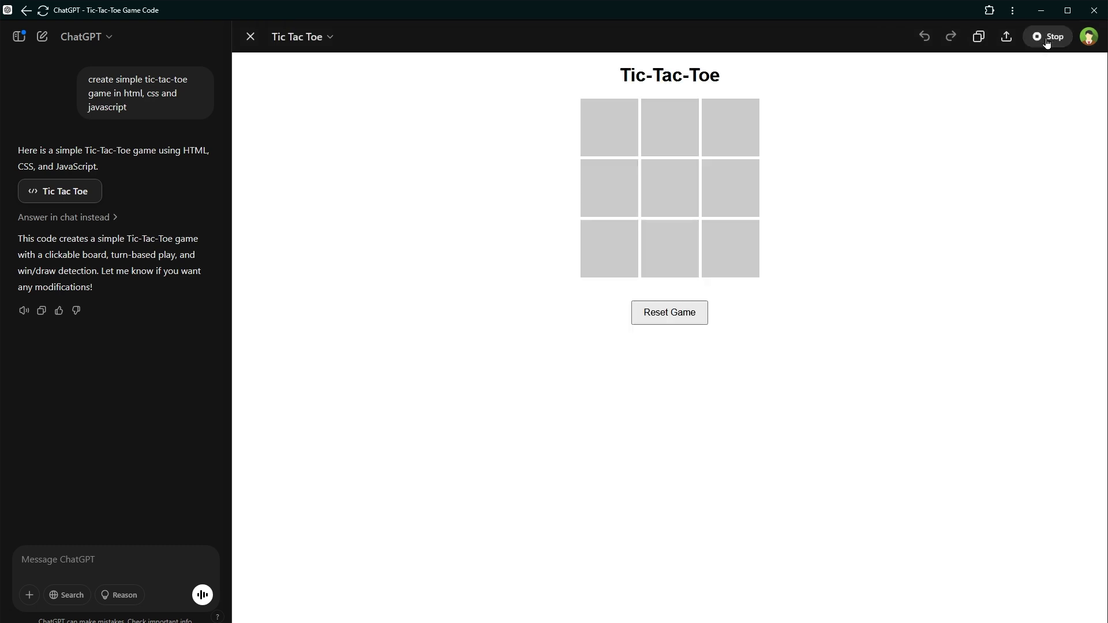
click(668, 187)
click(752, 205)
click(675, 130)
click(609, 248)
click(671, 249)
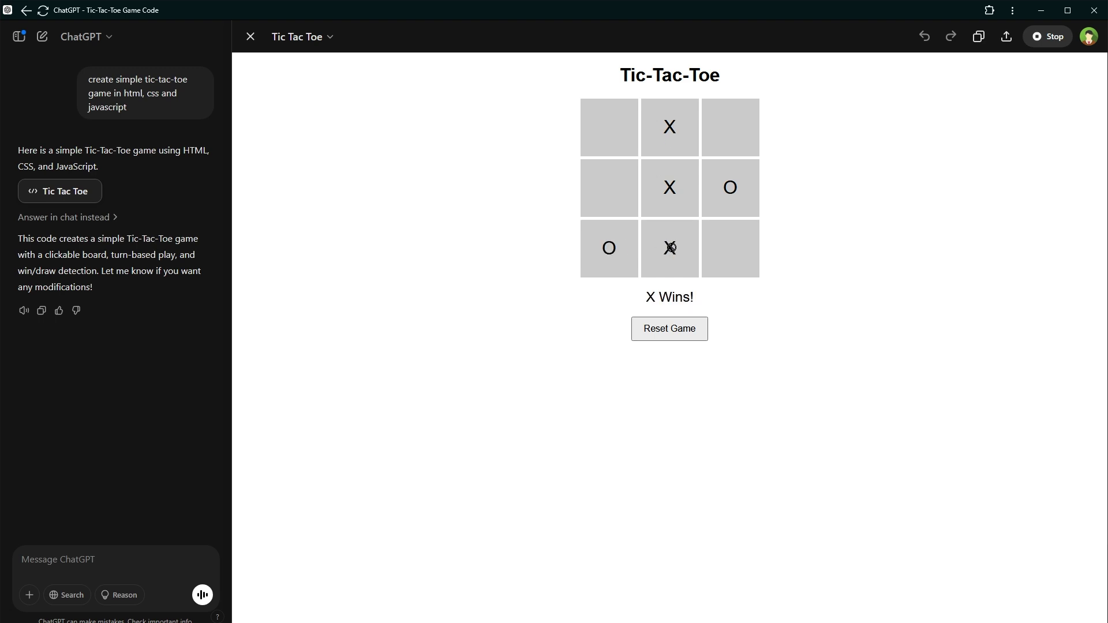
click(681, 330)
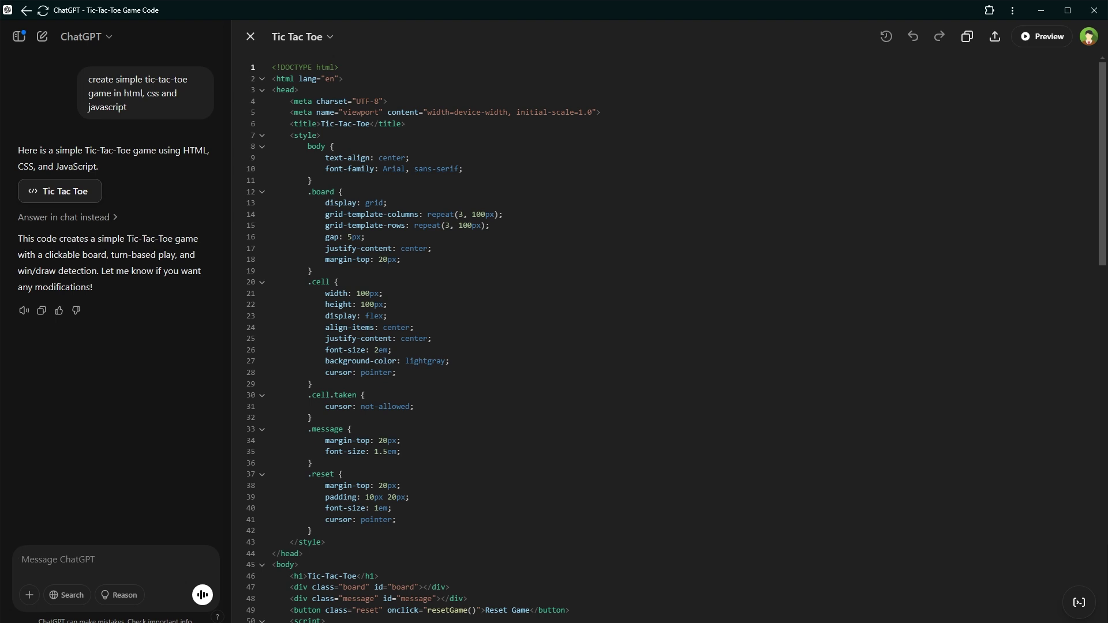
text(i want it to be player / user vs computer)
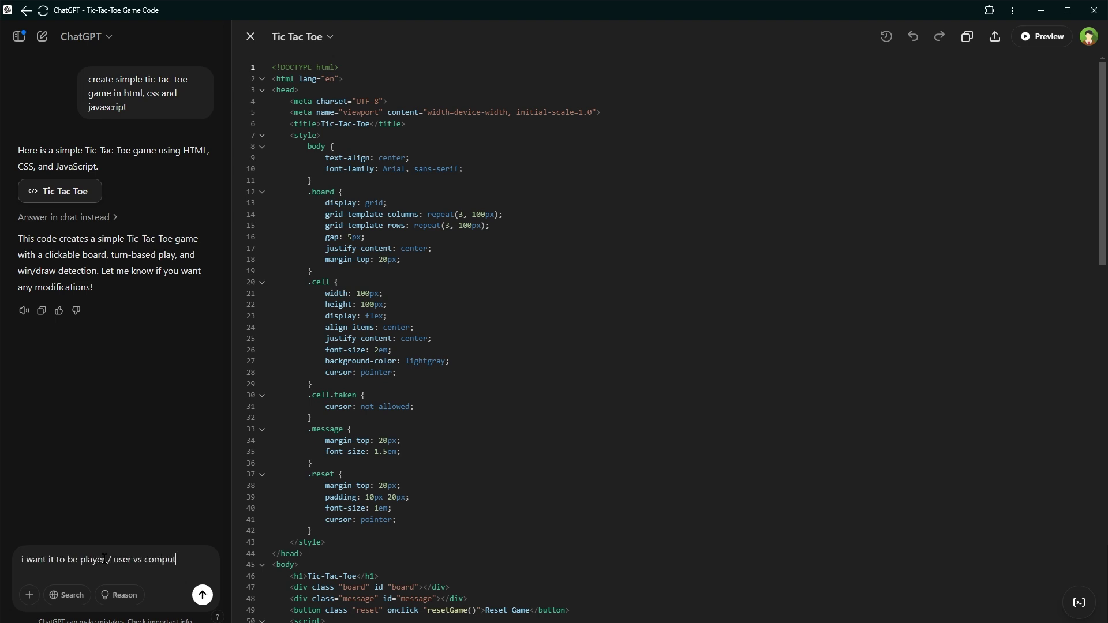
- Send 'i want it to be player / user vs computer' to ChatGPT
click(202, 596)
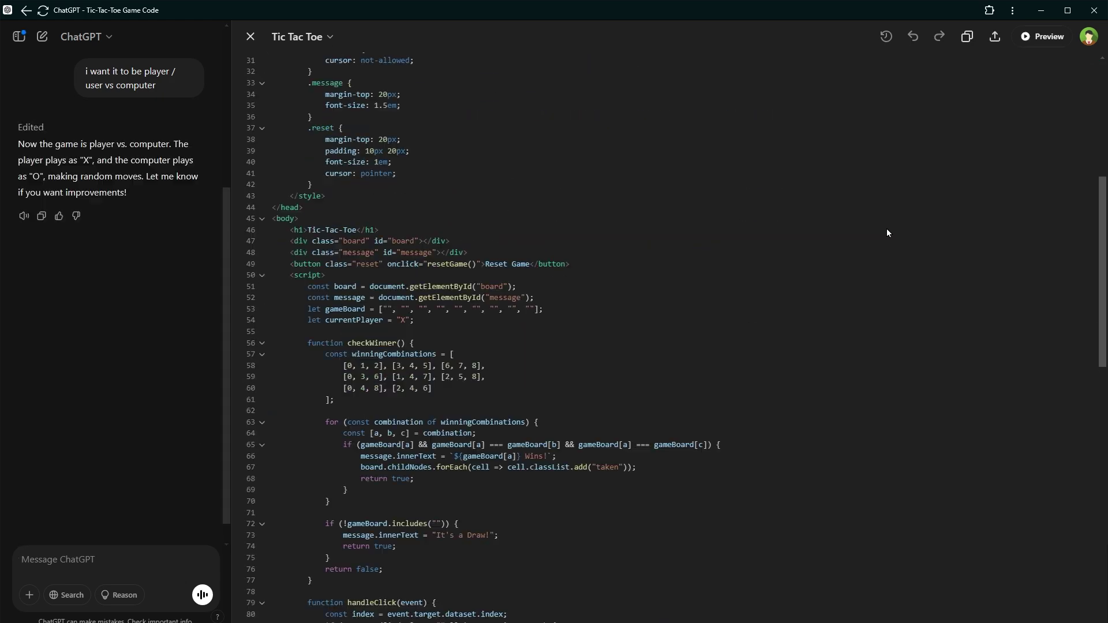
click(1037, 38)
click(668, 194)
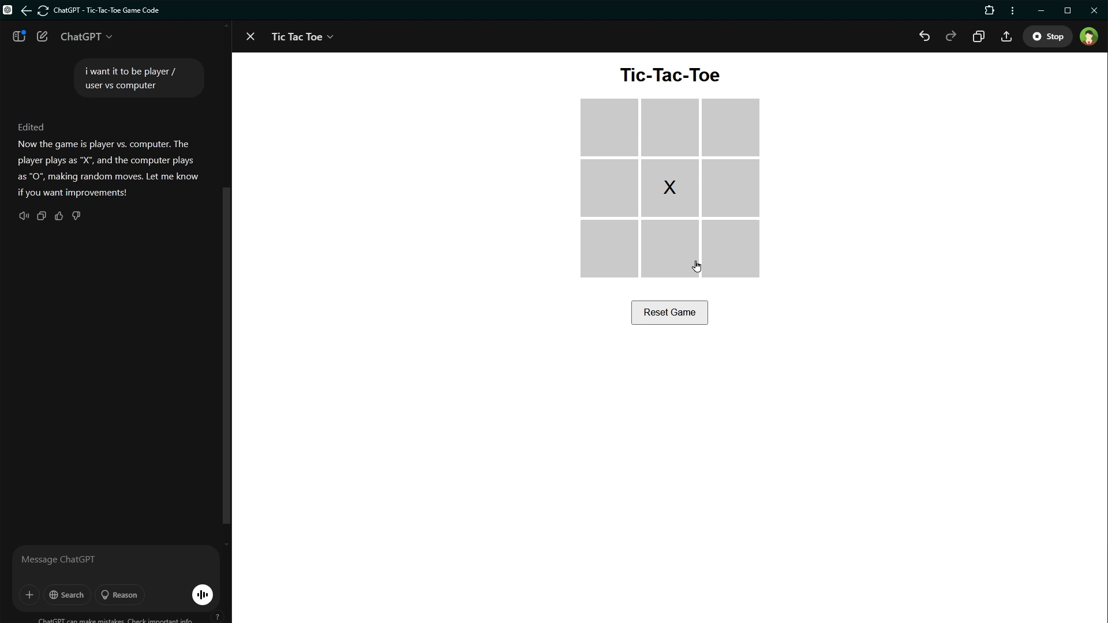
click(735, 256)
click(609, 127)
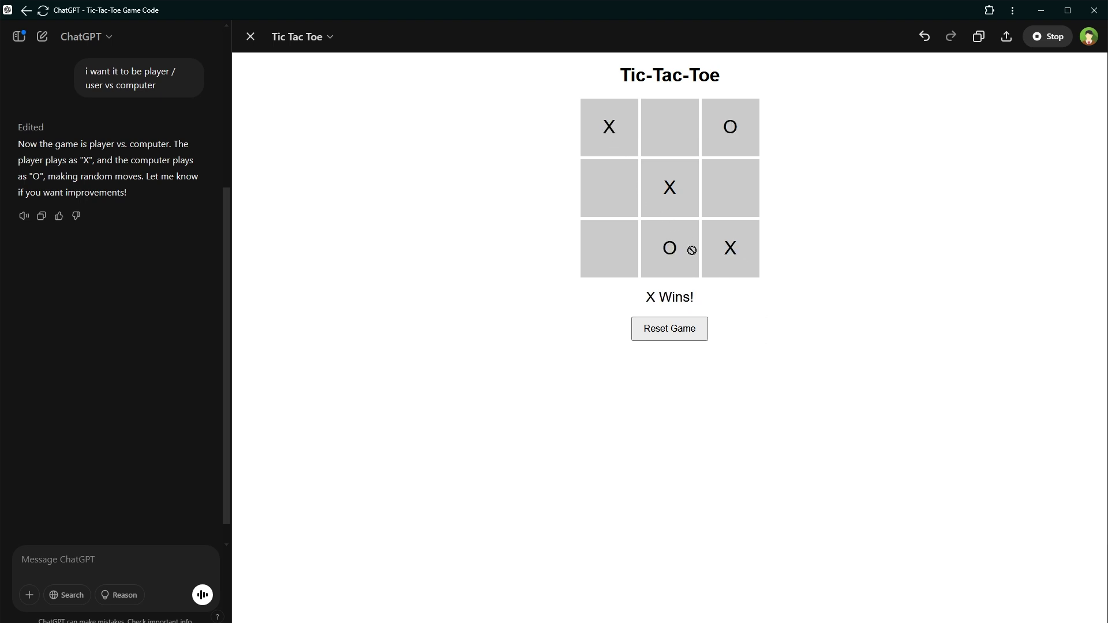
click(694, 329)
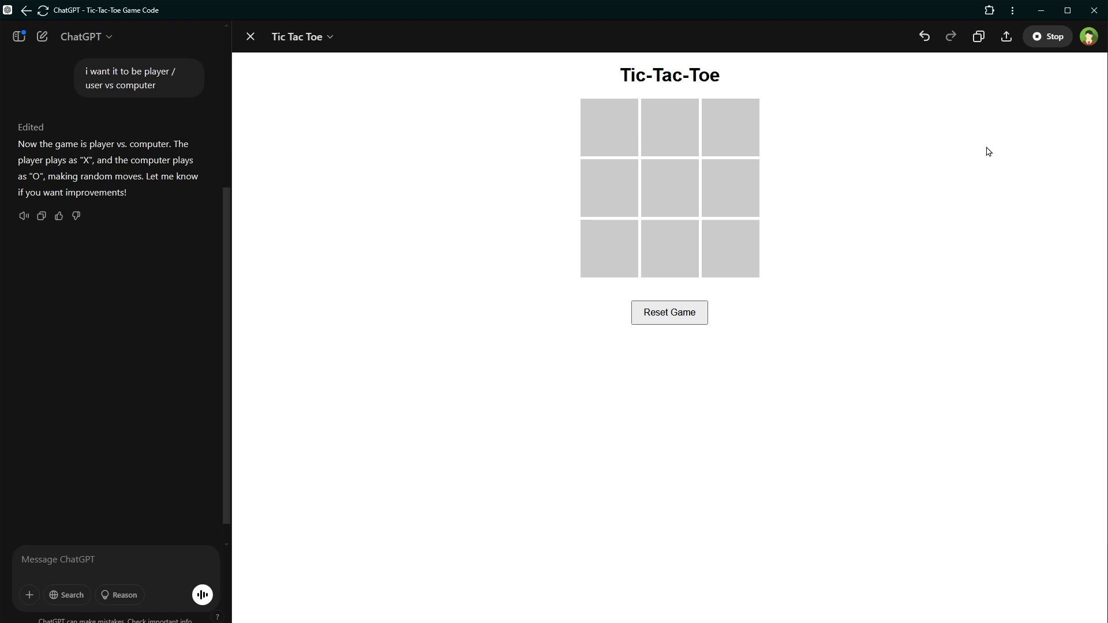
click(1047, 37)
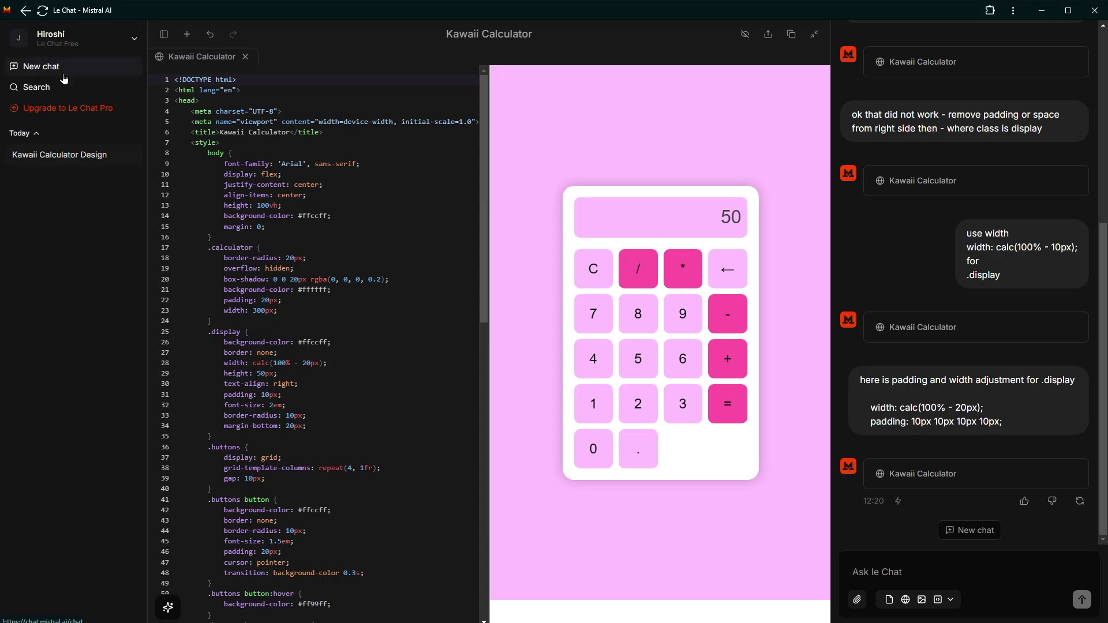
- In a new Le Chat chat, submit the tic-tac-toe prompt after viewing the tool options
click(35, 66)
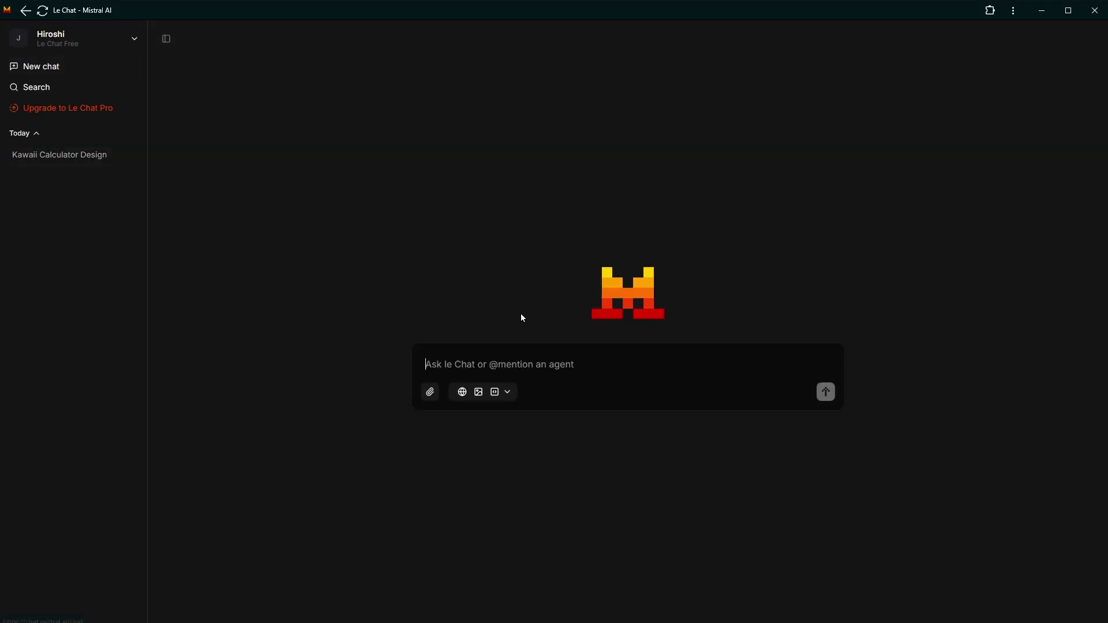
text(create simple tic-tac-toe game in html, css and javascript)
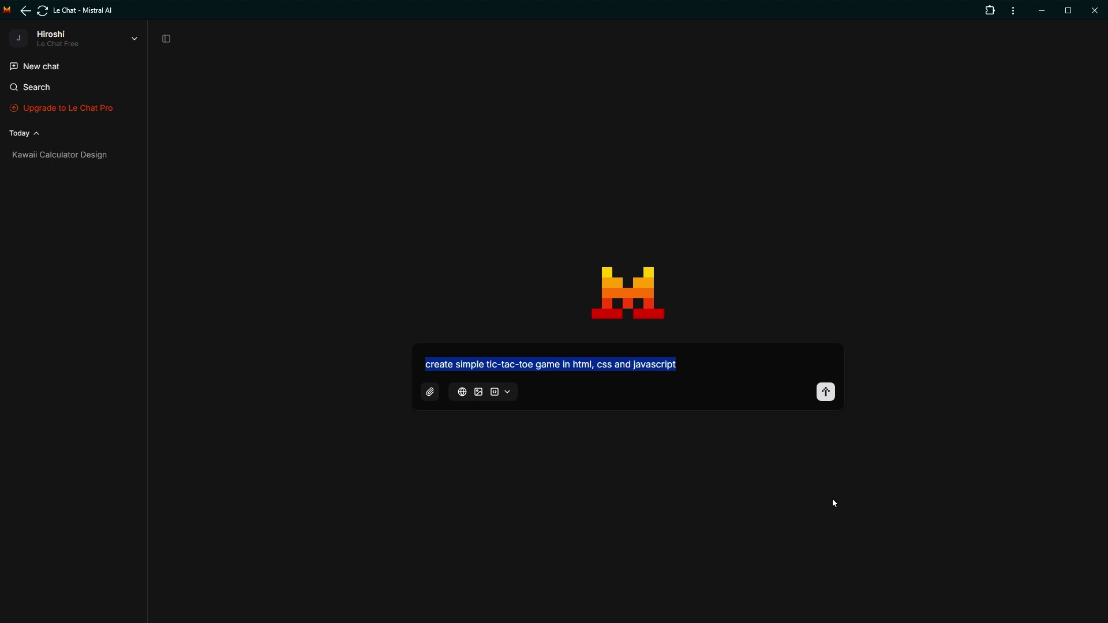
click(507, 391)
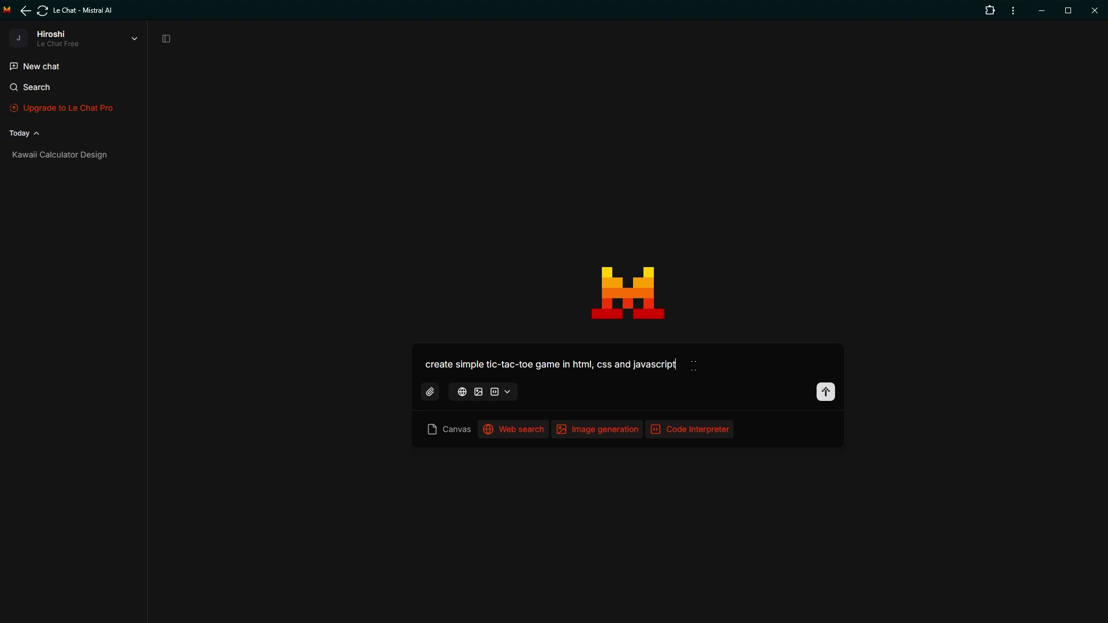
key(Return)
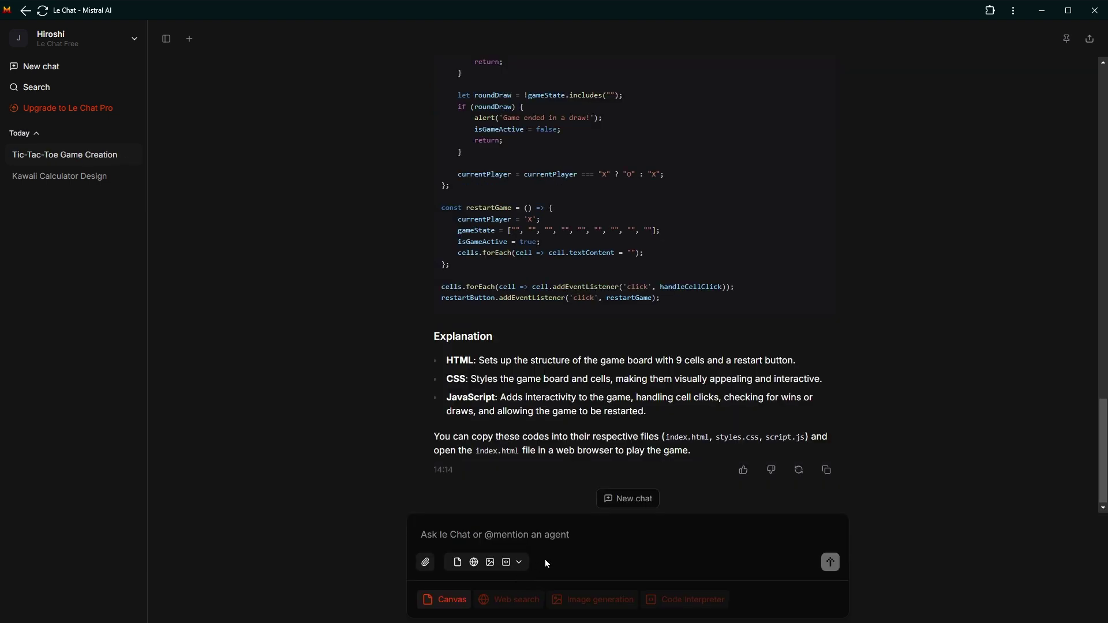
- In a new chat with Canvas mode on, resubmit the tic-tac-toe prompt
click(627, 499)
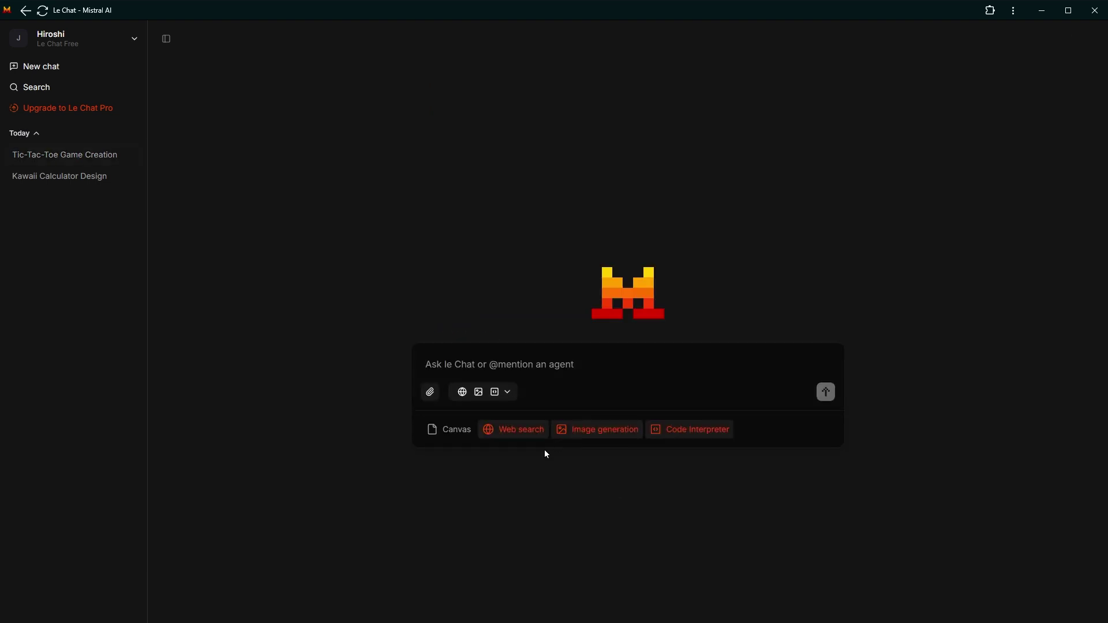
click(449, 429)
text(create simple tic-tac-toe game in html, css and javascript)
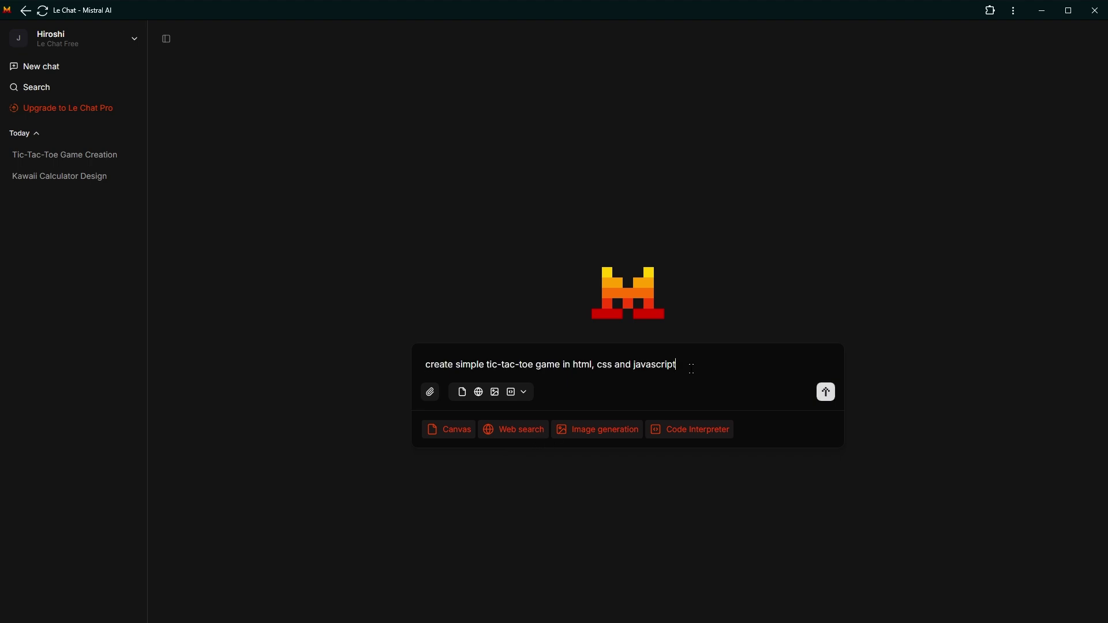
key(ctrl+a)
key(Return)
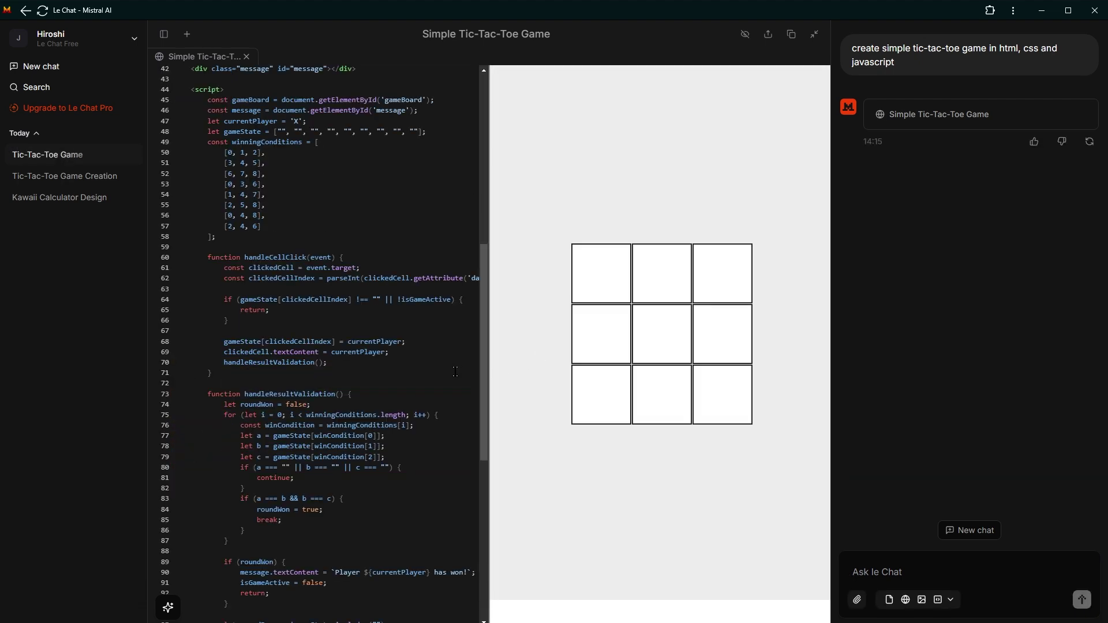
- Play X centre, bottom-middle, middle-right, middle-left against O to win the middle row
click(662, 342)
click(612, 402)
click(668, 388)
click(665, 294)
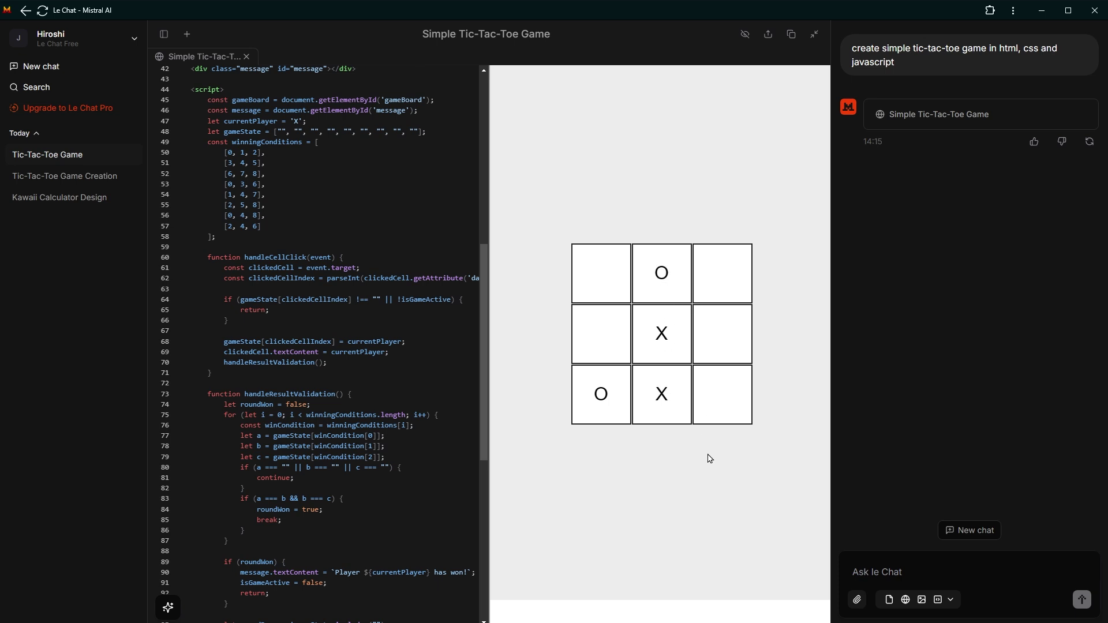
click(722, 334)
click(723, 394)
click(601, 337)
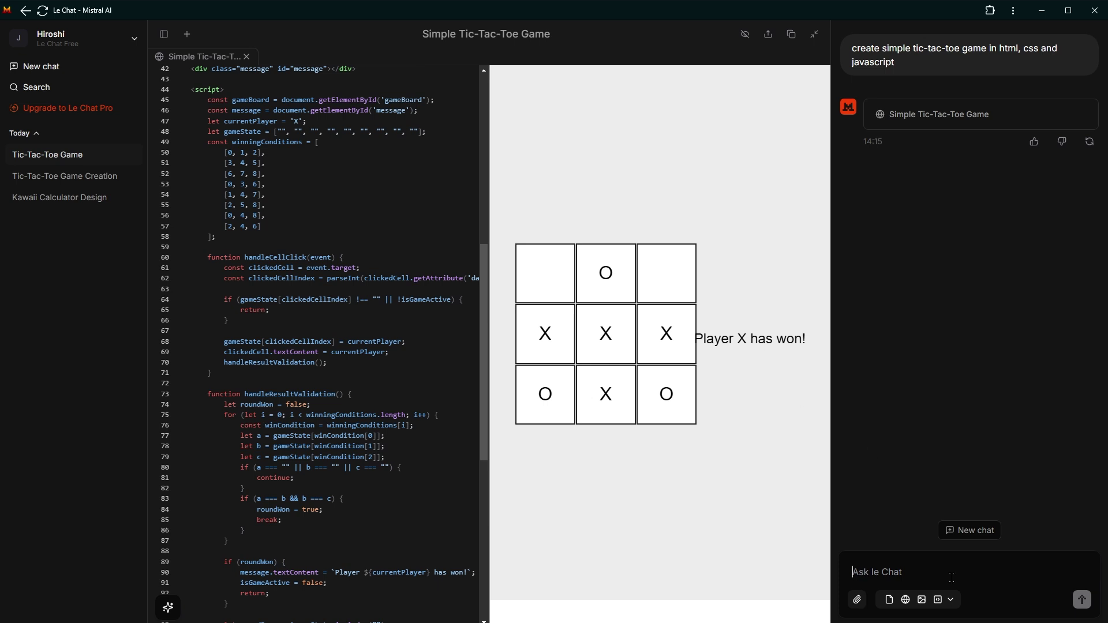
text(i want it to be player / user vs computer and display messages below the boxes and game )
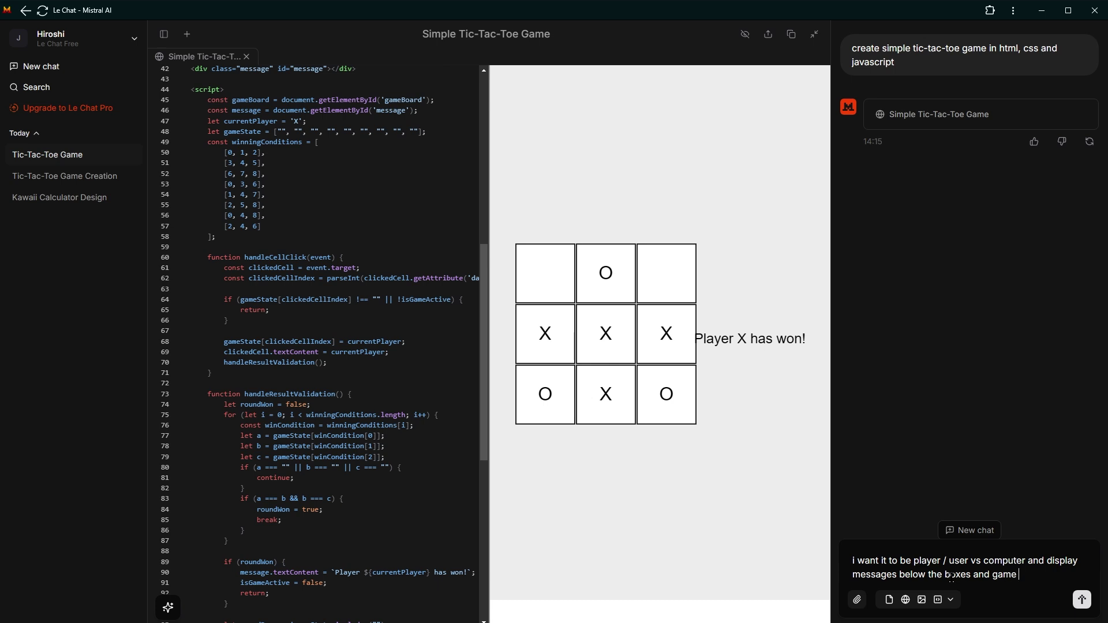
text(area)
- Send the request for player-versus-computer play with messages shown below the board
key(Return)
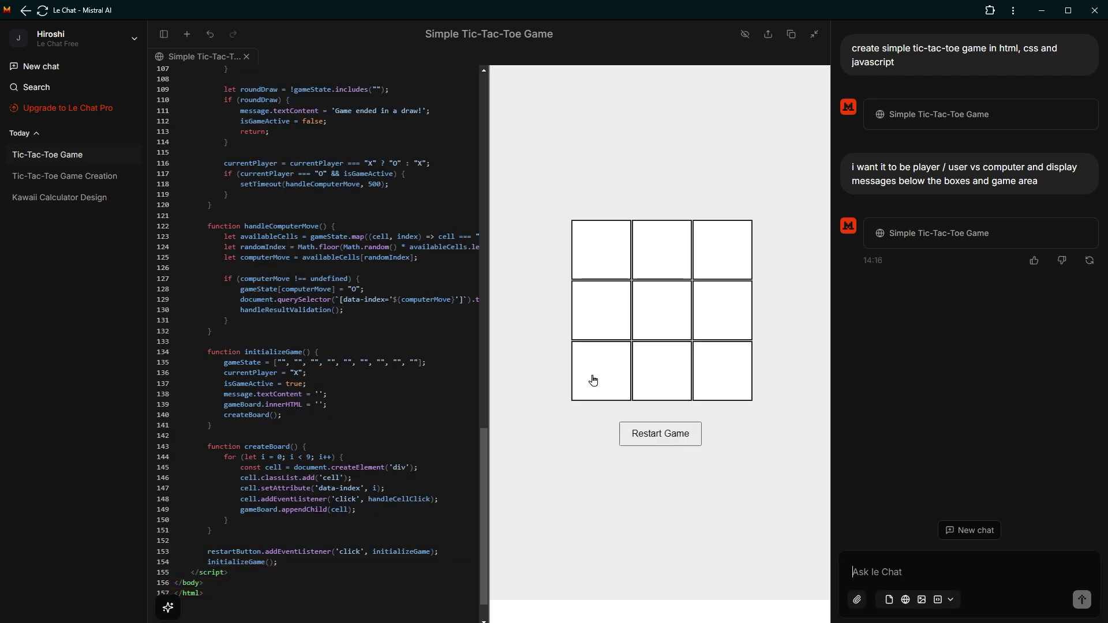
click(652, 294)
click(732, 374)
click(603, 258)
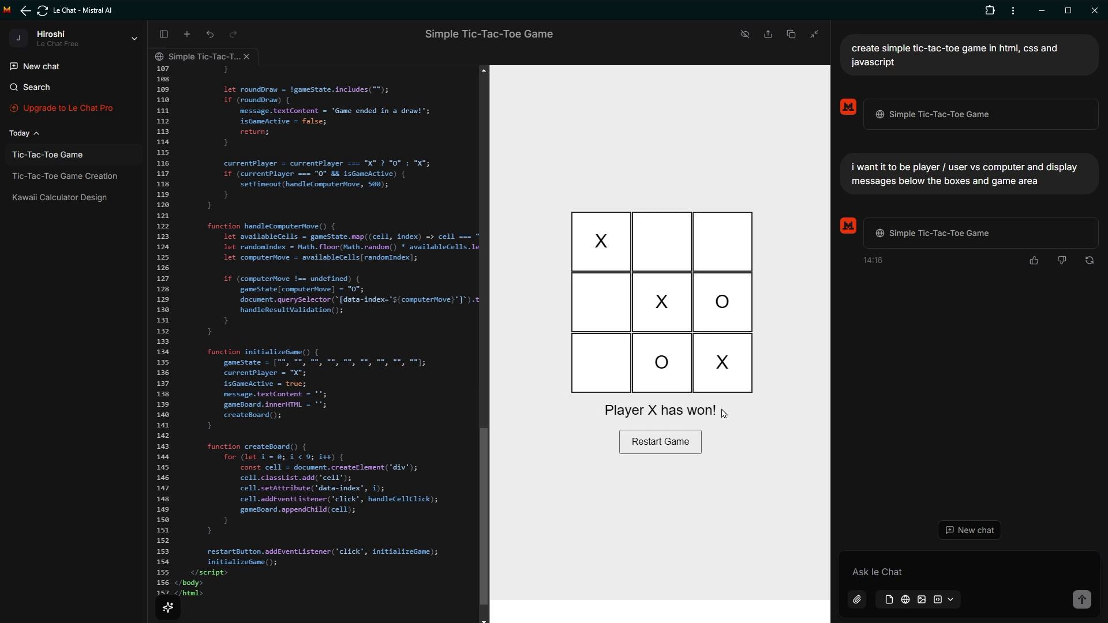
drag(725, 413, 604, 230)
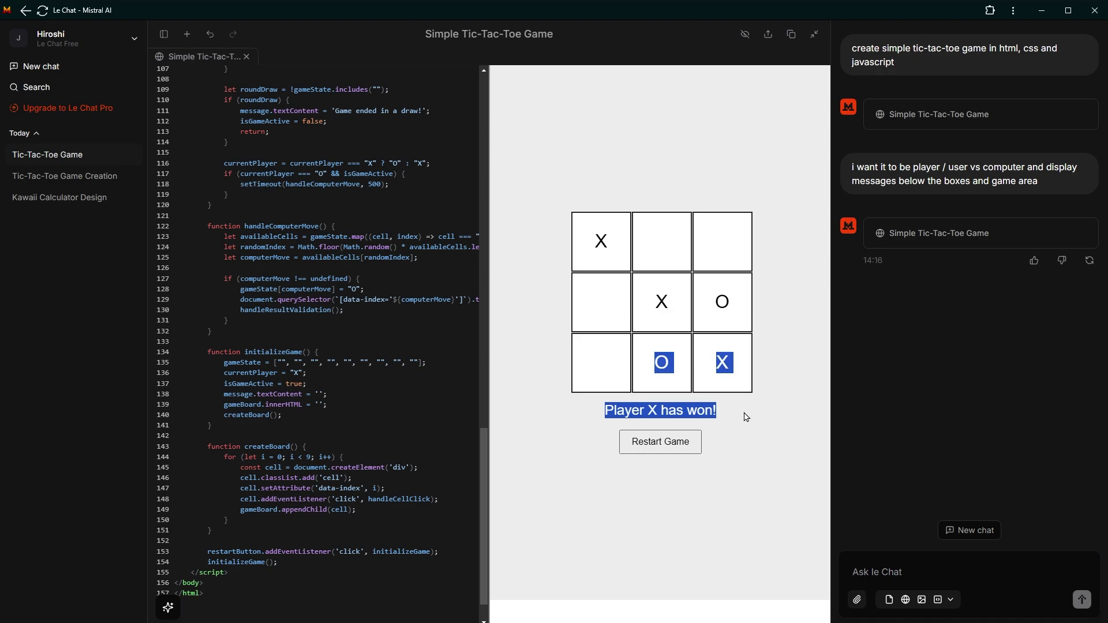
click(761, 478)
click(659, 442)
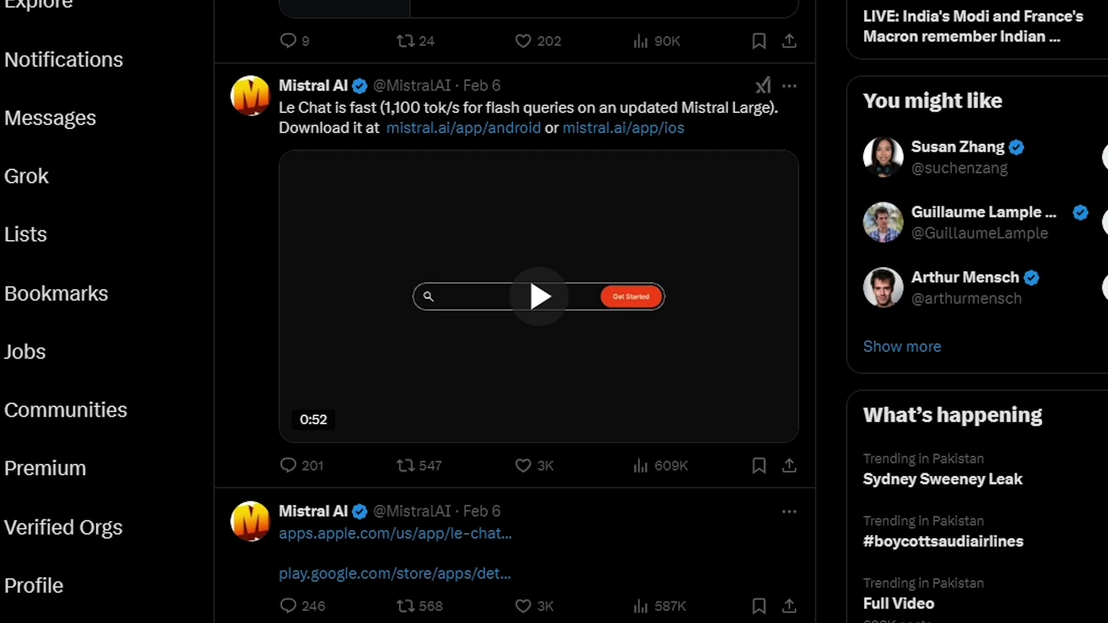